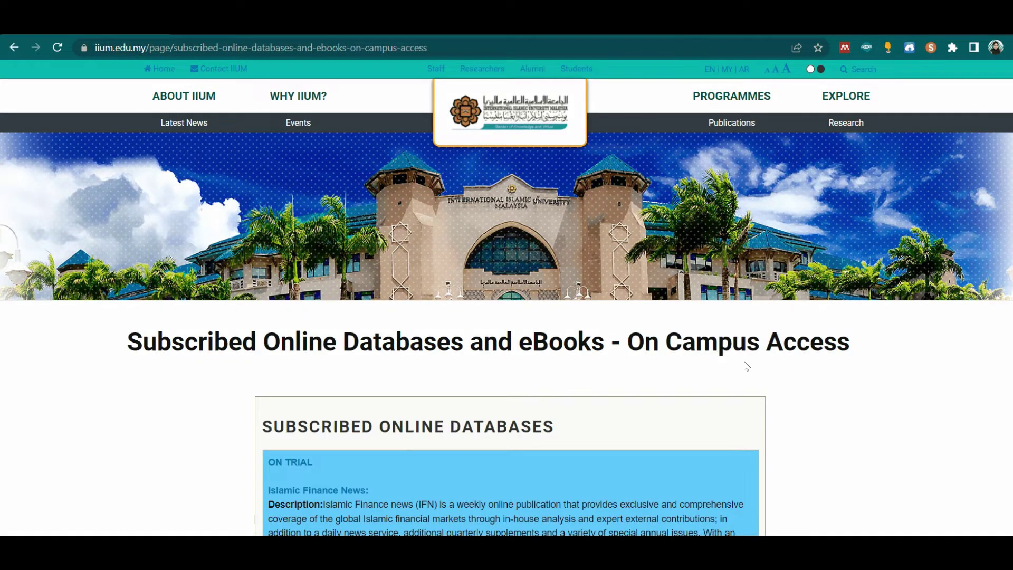
- Scroll down the library's subscribed databases list and open Taylor & Francis Online
{"action": "scroll", "coordinate": [719, 366], "scroll_direction": "down", "scroll_amount": 4}
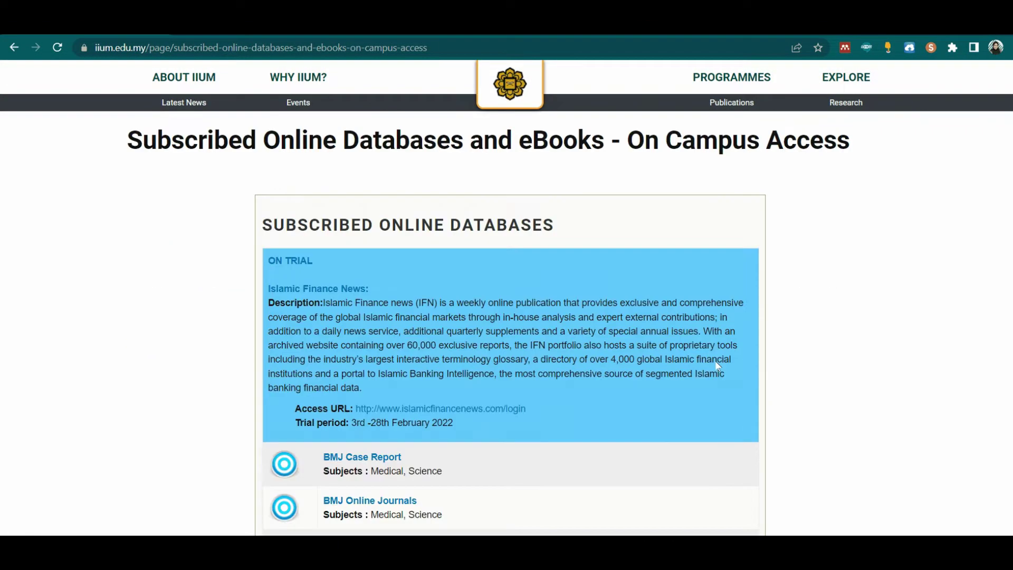
{"action": "scroll", "coordinate": [717, 365], "scroll_direction": "down", "scroll_amount": 1}
{"action": "scroll", "coordinate": [717, 365], "scroll_direction": "down", "scroll_amount": 1}
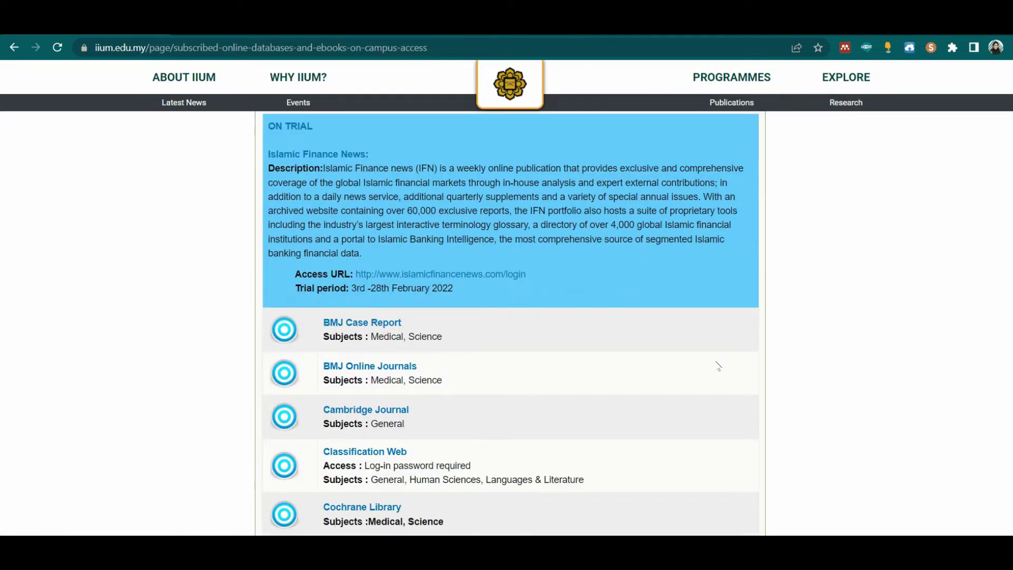
{"action": "scroll", "coordinate": [719, 365], "scroll_direction": "down", "scroll_amount": 10}
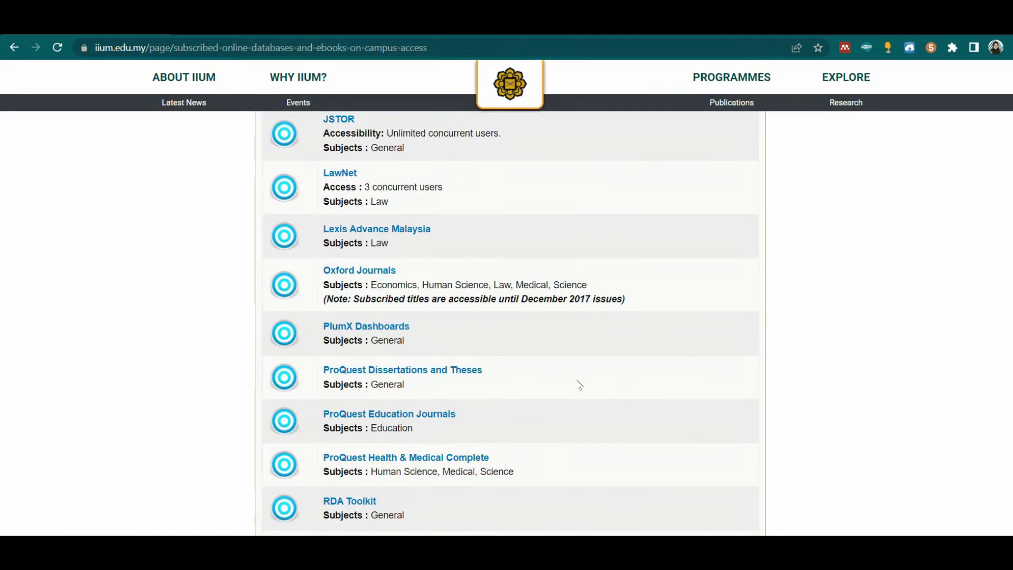
{"action": "scroll", "coordinate": [579, 384], "scroll_direction": "down", "scroll_amount": 6}
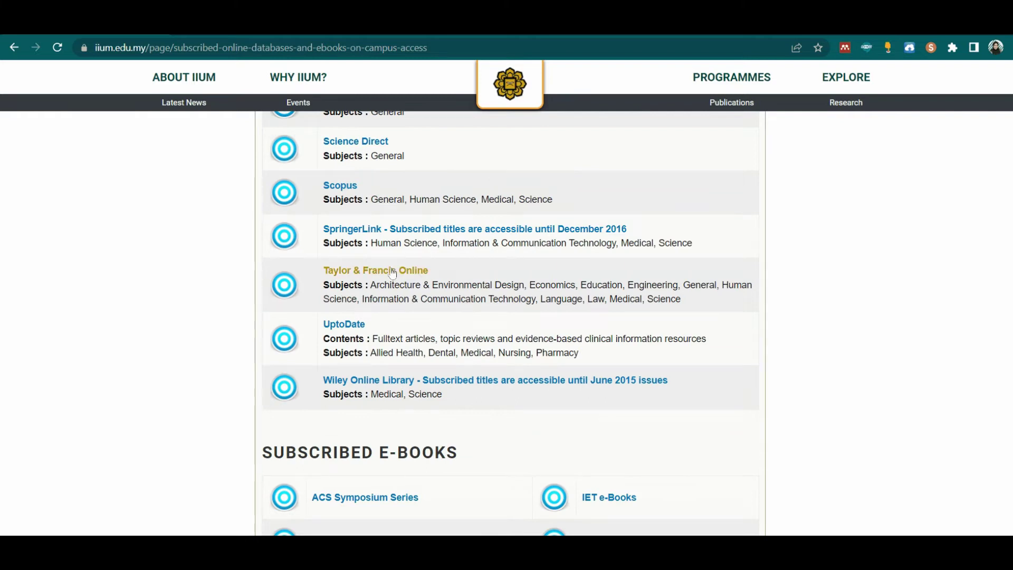
{"action": "left_click", "coordinate": [365, 270]}
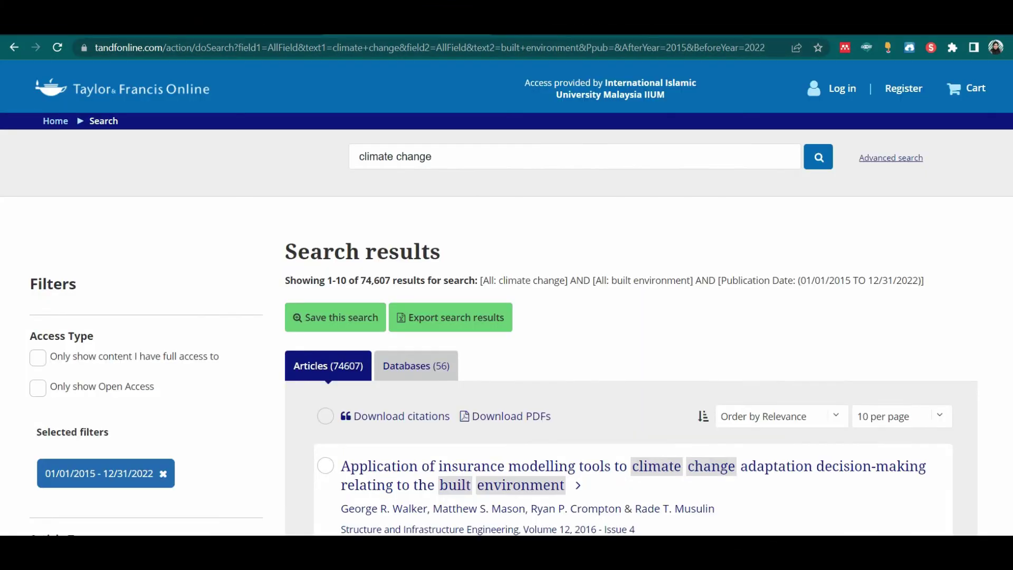
- Filter the results to the Built Environment subject and highlight the 10,855 results count
{"action": "scroll", "coordinate": [123, 295], "scroll_direction": "down", "scroll_amount": 3}
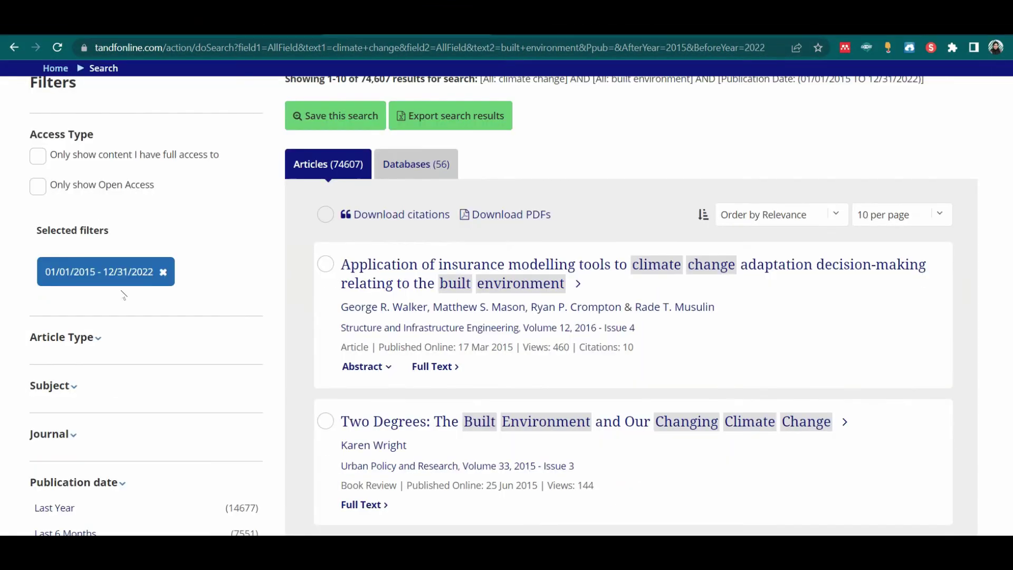
{"action": "left_click", "coordinate": [70, 387]}
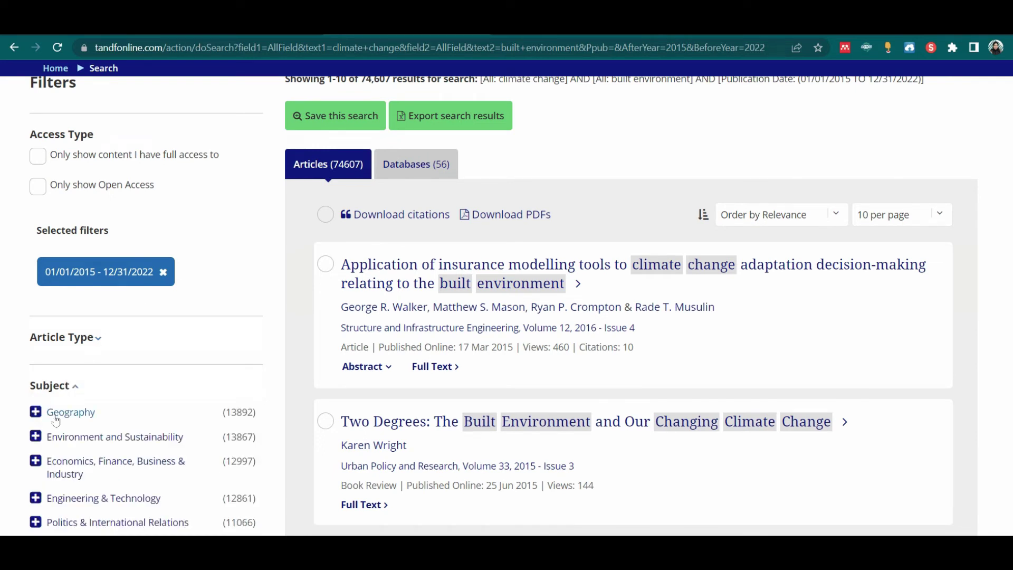
{"action": "scroll", "coordinate": [90, 443], "scroll_direction": "down", "scroll_amount": 1}
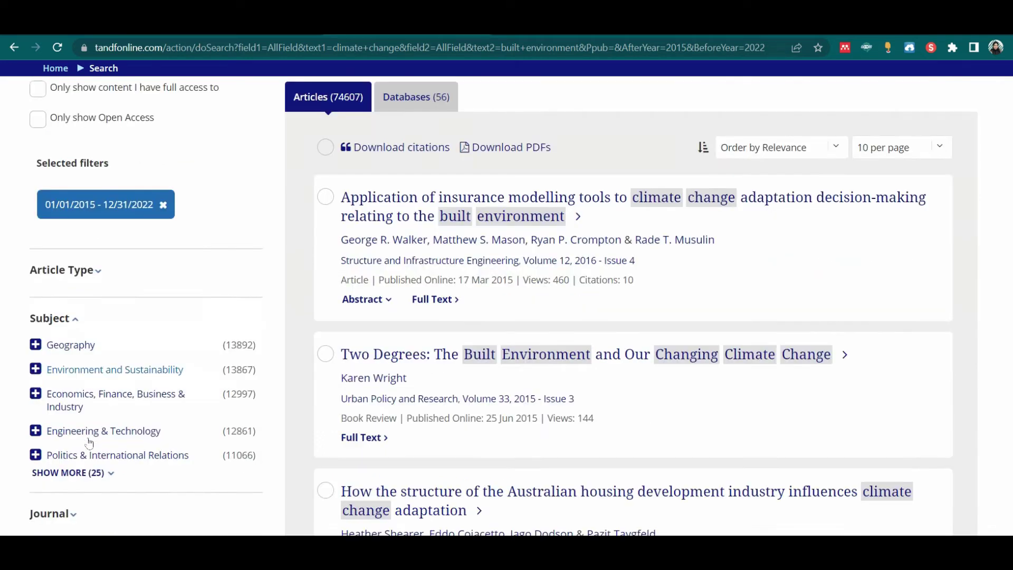
{"action": "left_click", "coordinate": [89, 472]}
{"action": "scroll", "coordinate": [91, 467], "scroll_direction": "down", "scroll_amount": 2}
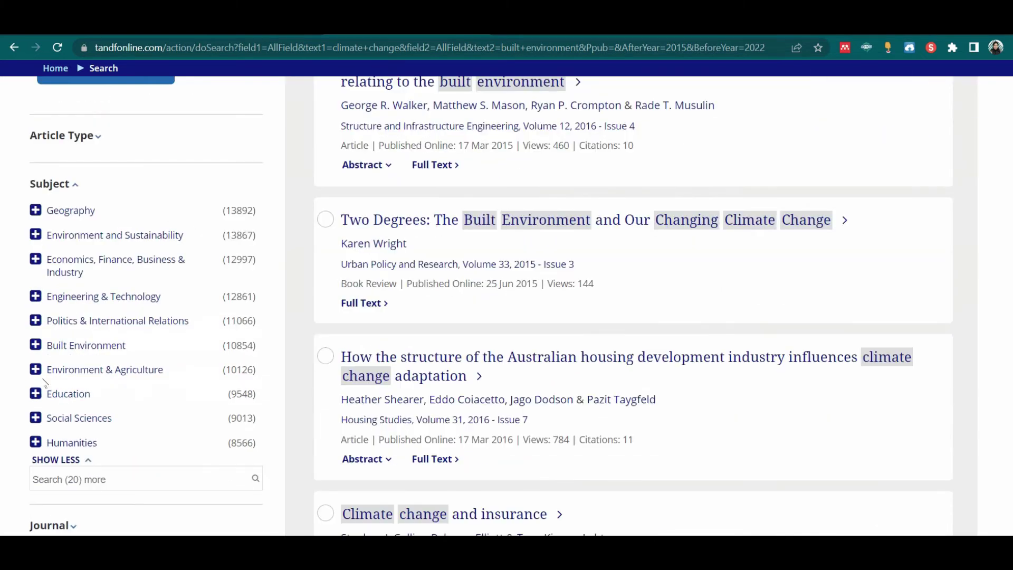
{"action": "left_click", "coordinate": [96, 350]}
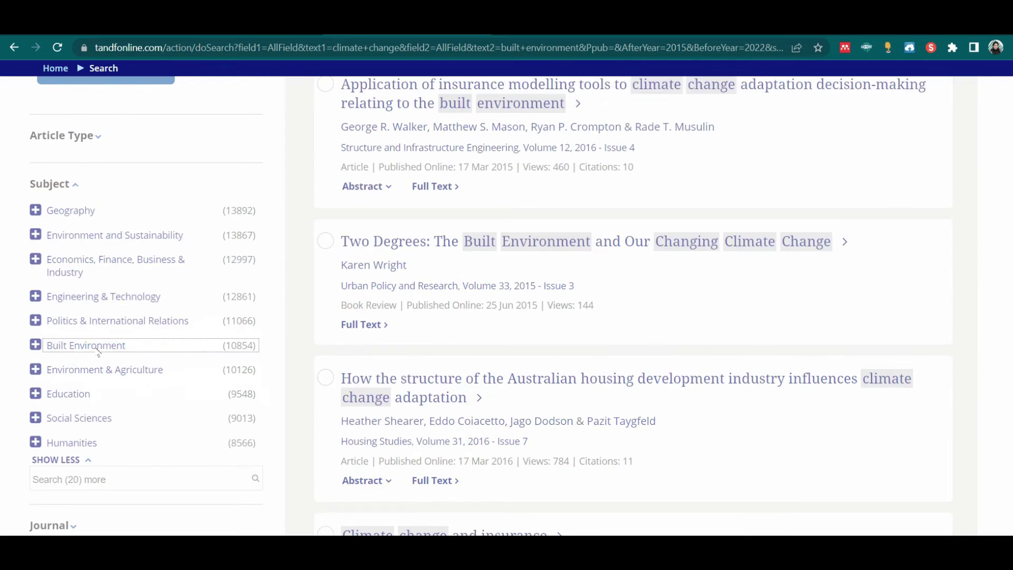
{"action": "scroll", "coordinate": [153, 375], "scroll_direction": "up", "scroll_amount": 8}
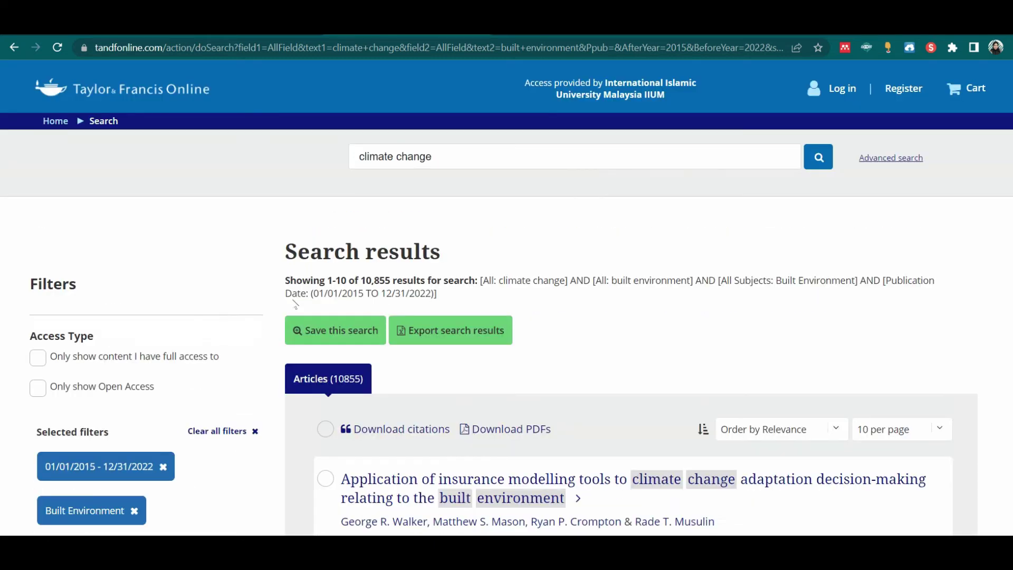
{"action": "left_click_drag", "start_coordinate": [397, 280], "coordinate": [325, 280]}
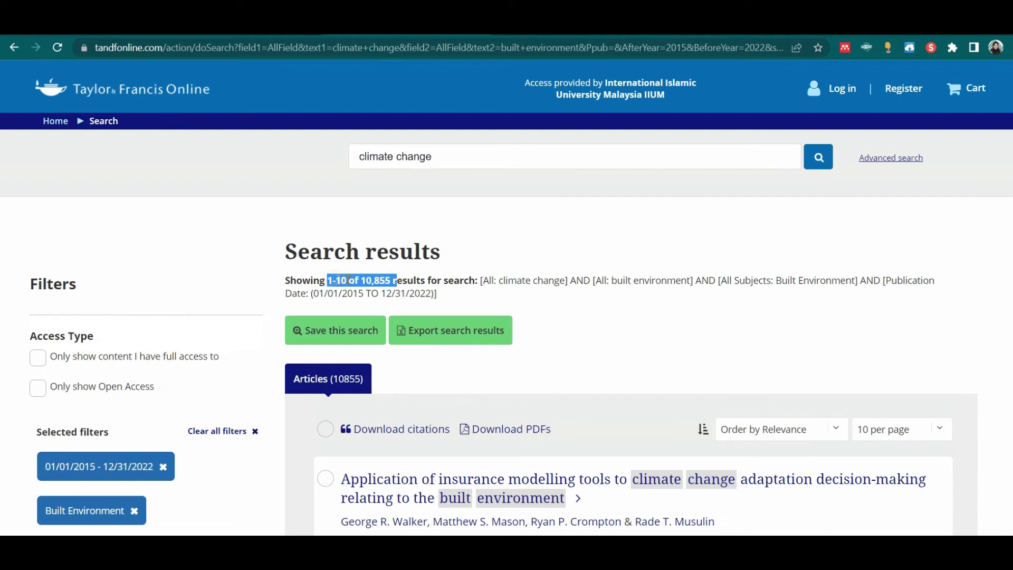
- Show only full-access content and highlight the 1,979-result summary line
{"action": "left_click", "coordinate": [763, 336]}
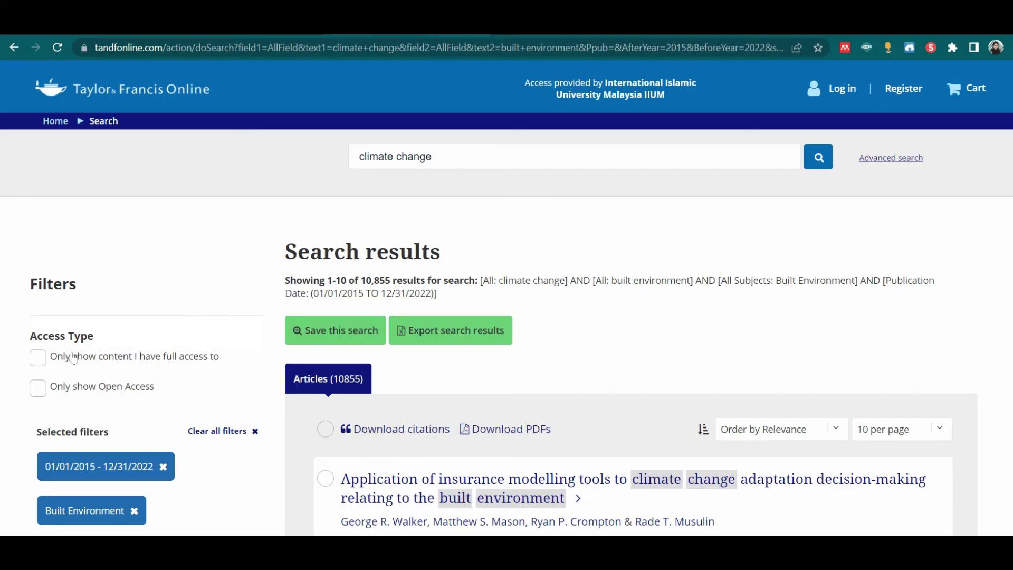
{"action": "left_click", "coordinate": [42, 358]}
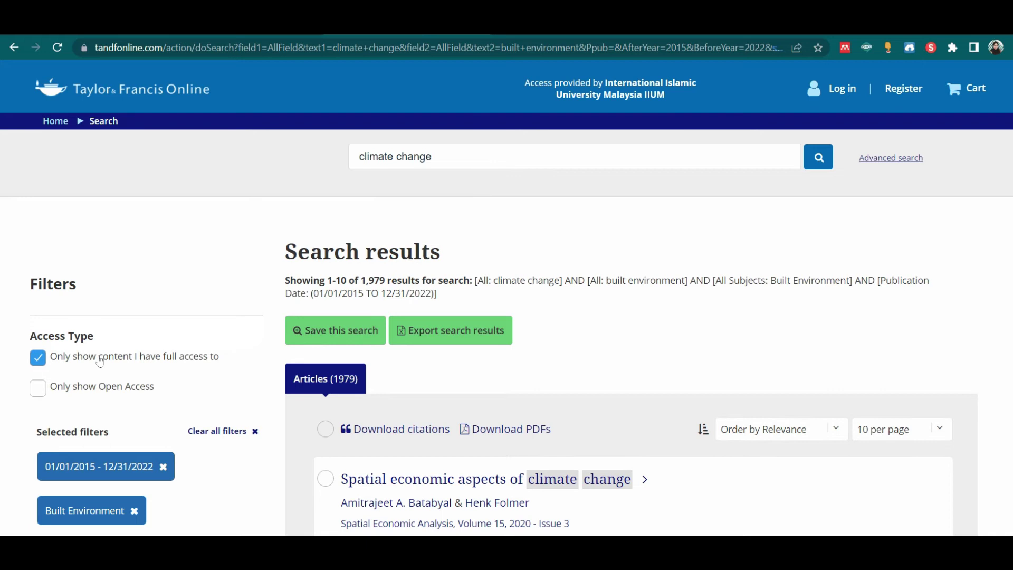
{"action": "scroll", "coordinate": [480, 240], "scroll_direction": "down", "scroll_amount": 1}
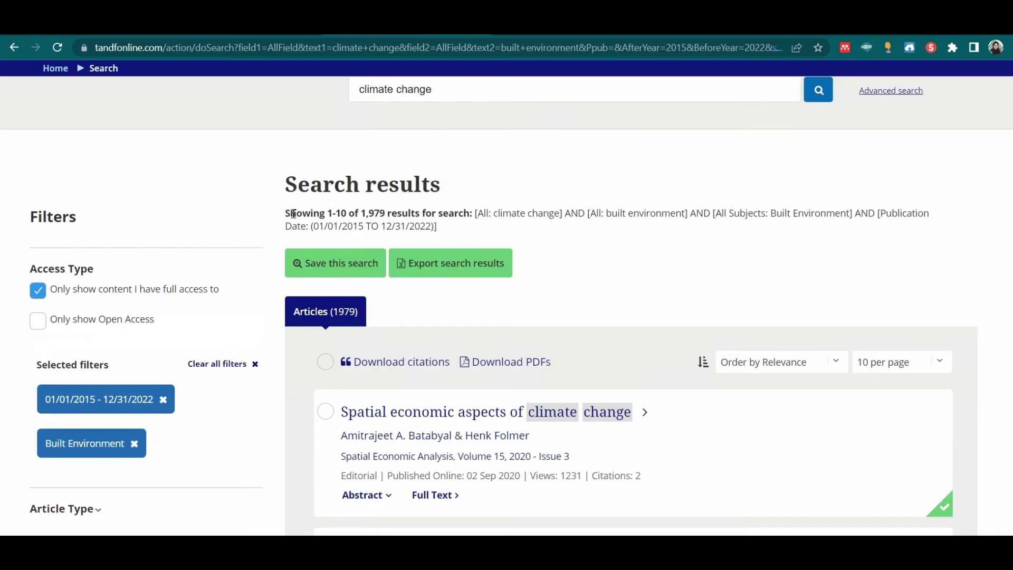
{"action": "left_click_drag", "start_coordinate": [293, 213], "coordinate": [438, 213]}
- Set the Publication date filter to Last Month and check the 30-result summary
{"action": "scroll", "coordinate": [134, 436], "scroll_direction": "down", "scroll_amount": 1}
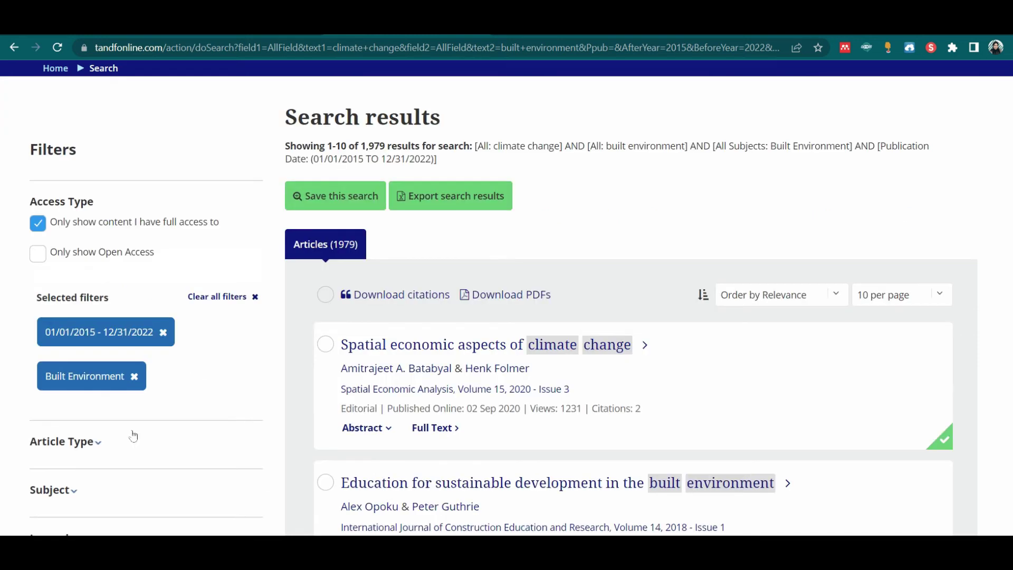
{"action": "scroll", "coordinate": [133, 436], "scroll_direction": "down", "scroll_amount": 3}
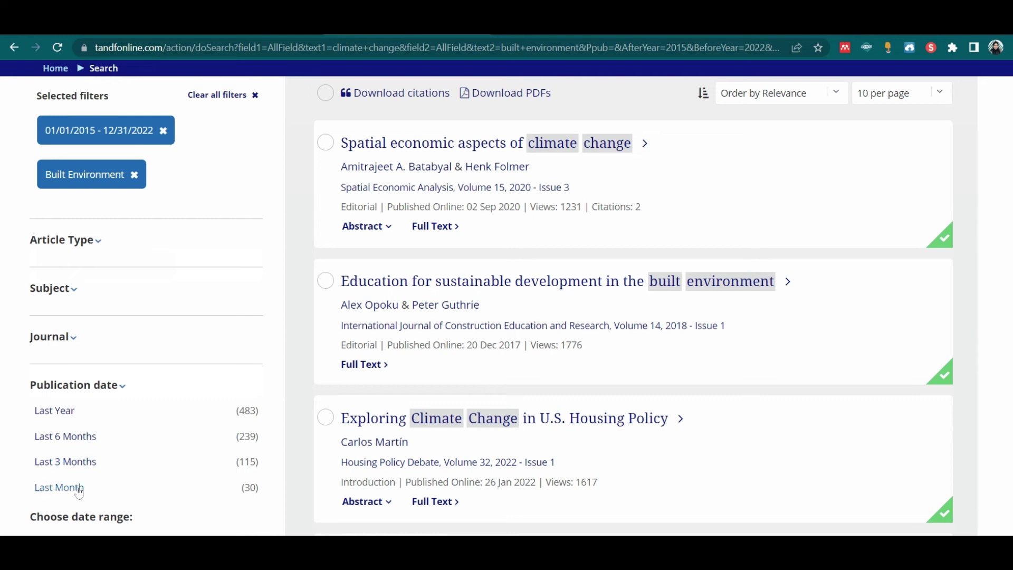
{"action": "left_click", "coordinate": [60, 488]}
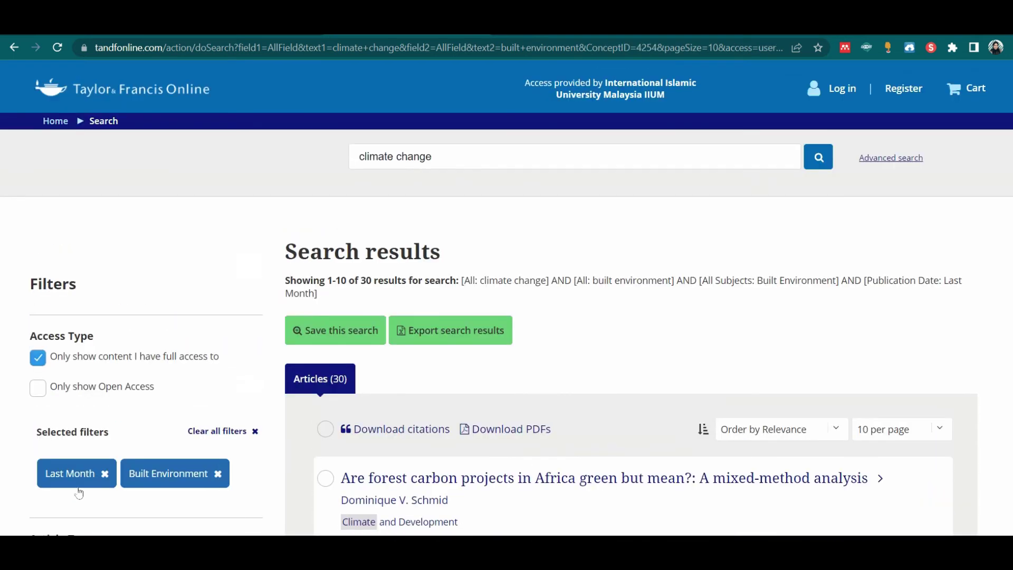
{"action": "left_click_drag", "start_coordinate": [459, 280], "coordinate": [279, 277]}
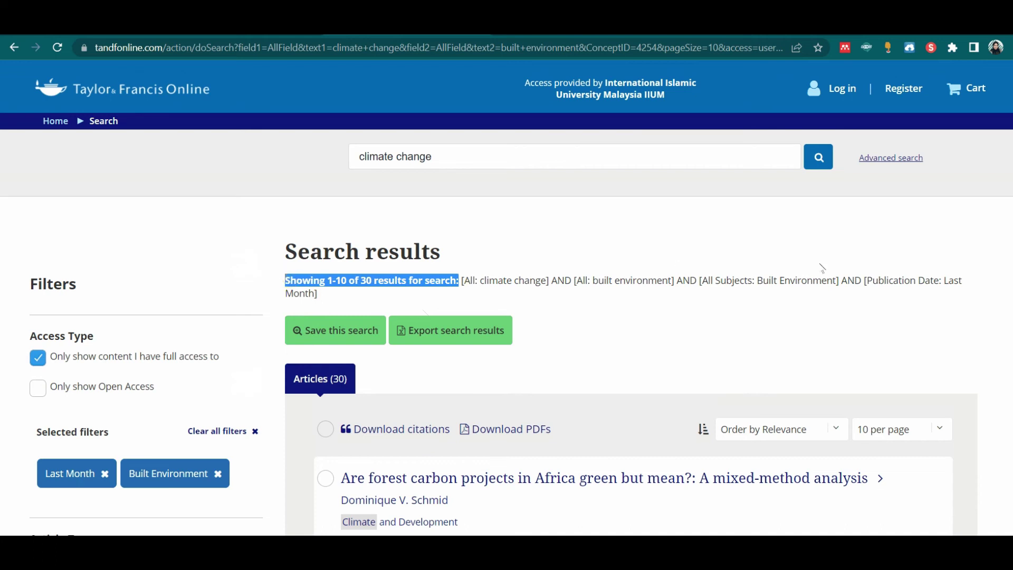
{"action": "left_click", "coordinate": [424, 311]}
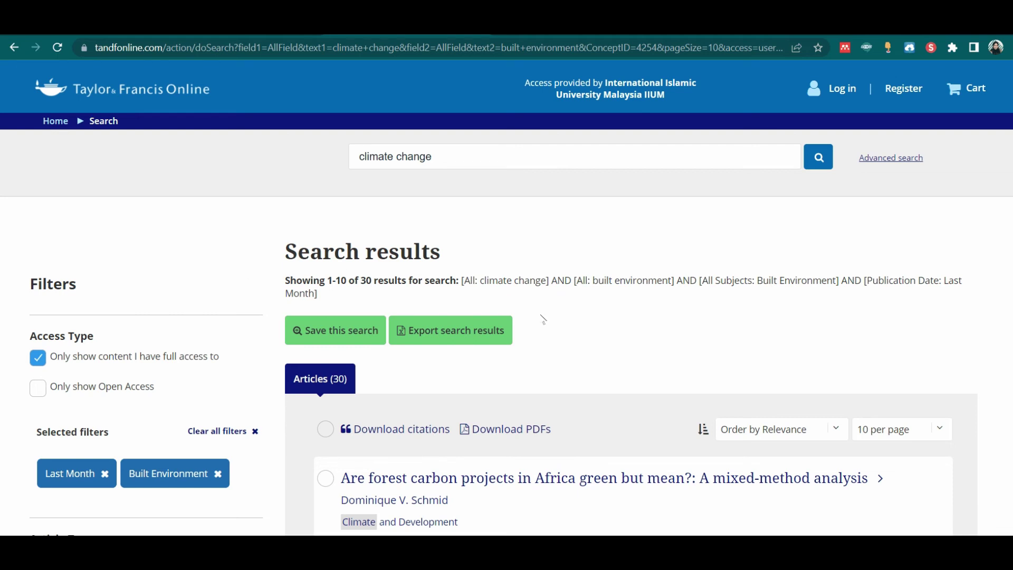
{"action": "scroll", "coordinate": [543, 320], "scroll_direction": "down", "scroll_amount": 15}
{"action": "scroll", "coordinate": [548, 419], "scroll_direction": "up", "scroll_amount": 7}
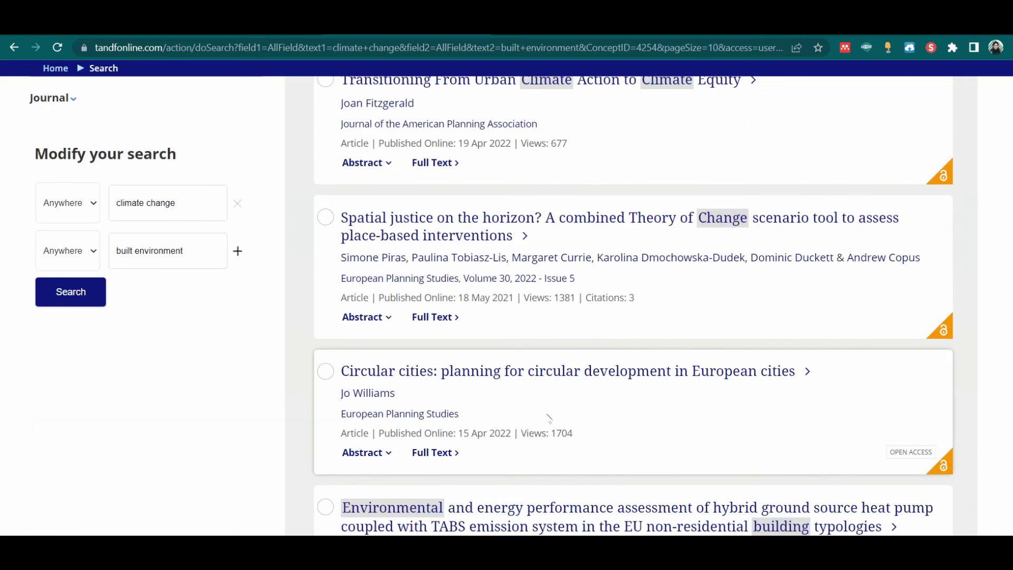
{"action": "scroll", "coordinate": [549, 419], "scroll_direction": "up", "scroll_amount": 8}
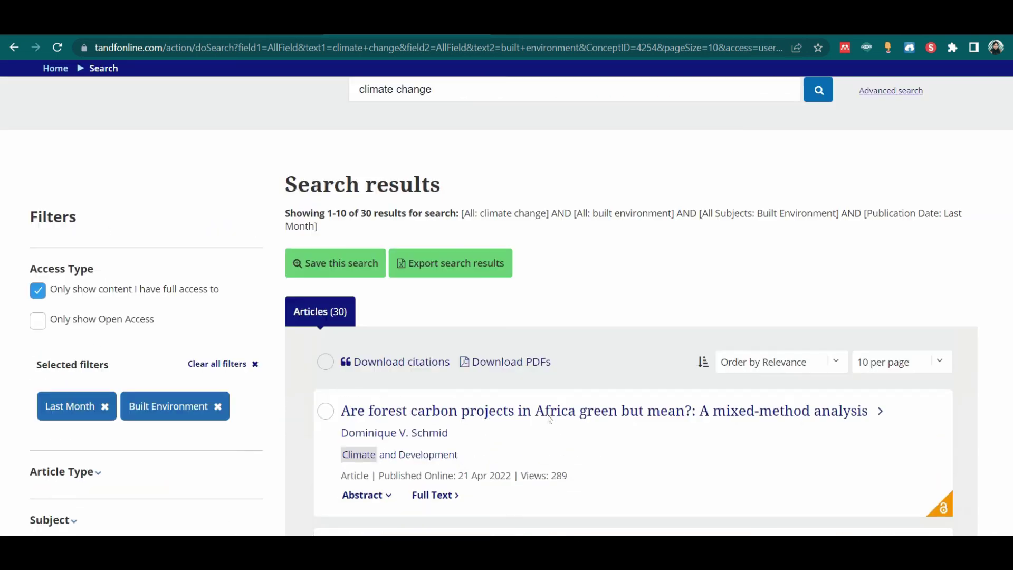
- Open 'Are forest carbon projects in Africa green but mean?' and switch its reader to PDF
{"action": "left_click", "coordinate": [480, 411]}
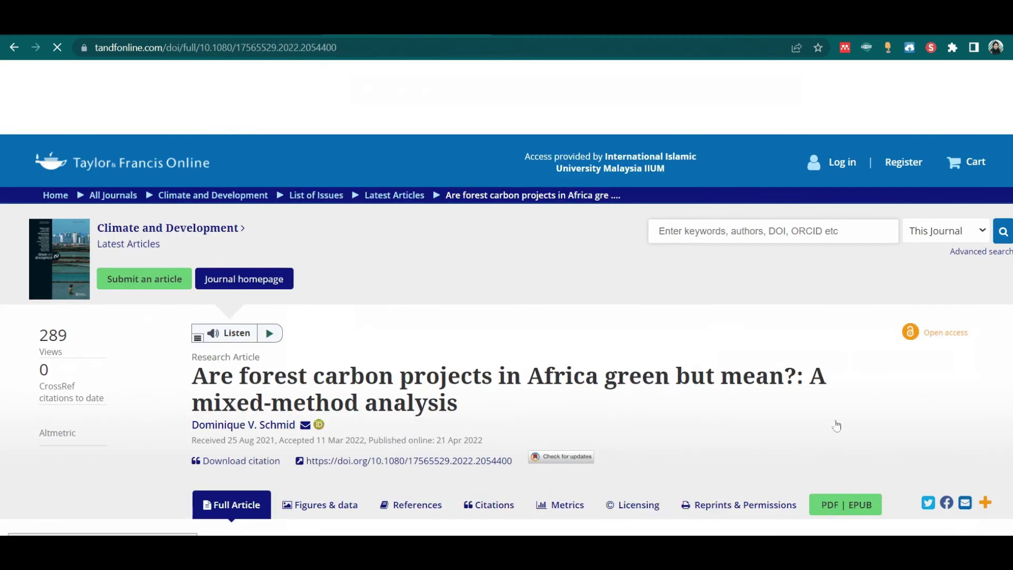
{"action": "scroll", "coordinate": [836, 425], "scroll_direction": "down", "scroll_amount": 3}
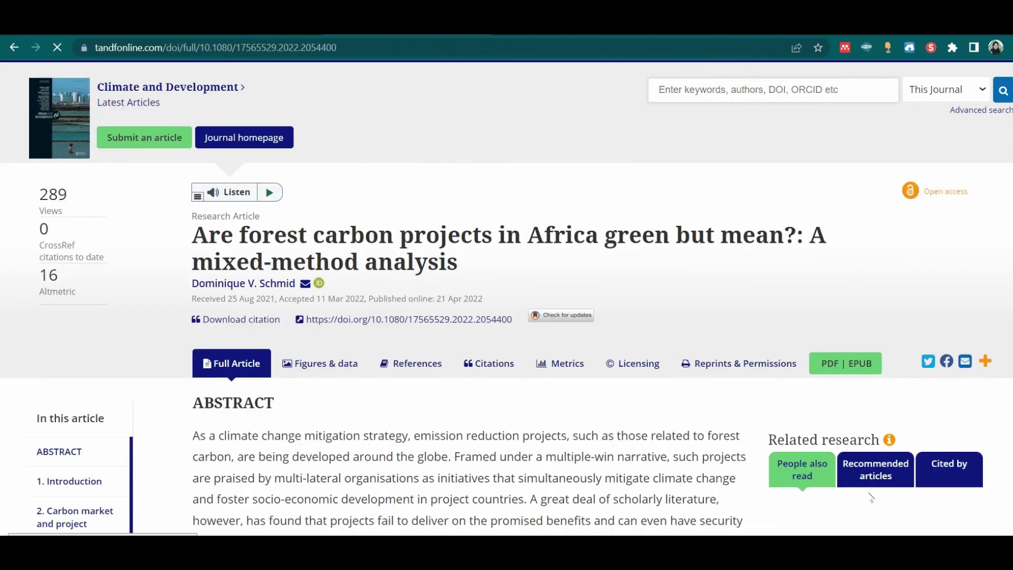
{"action": "left_click", "coordinate": [834, 368]}
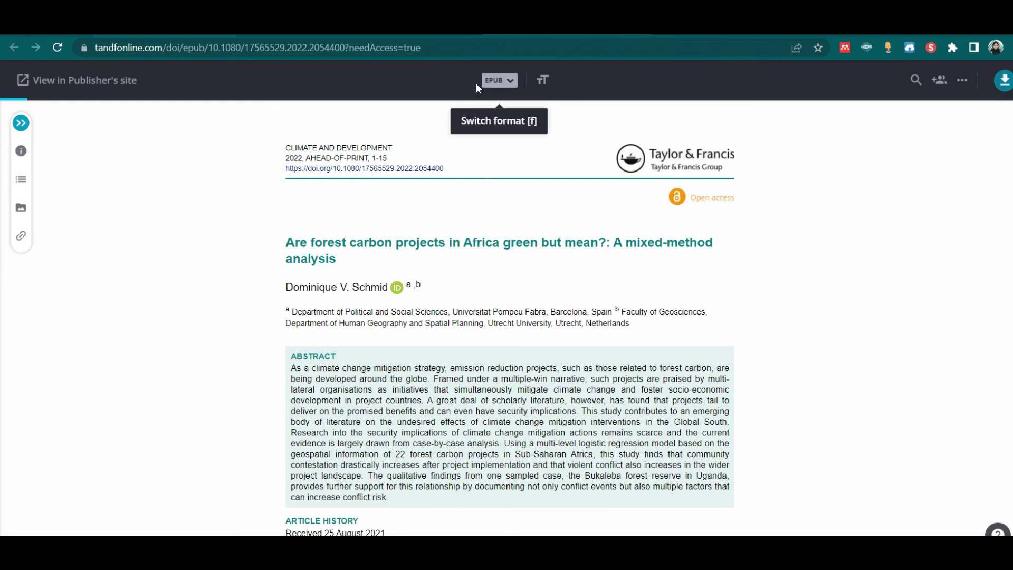
{"action": "left_click", "coordinate": [510, 86]}
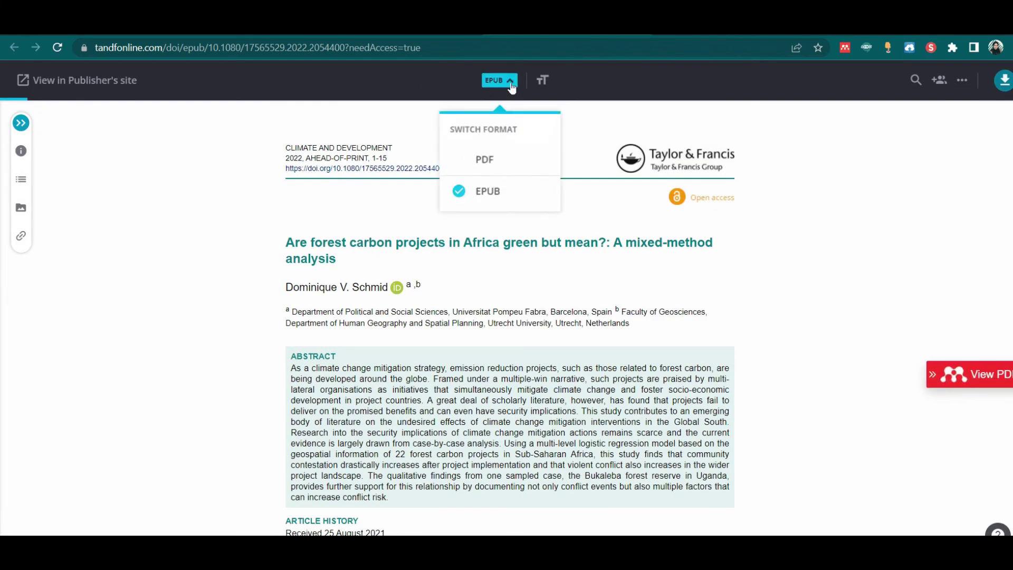
{"action": "left_click", "coordinate": [479, 164]}
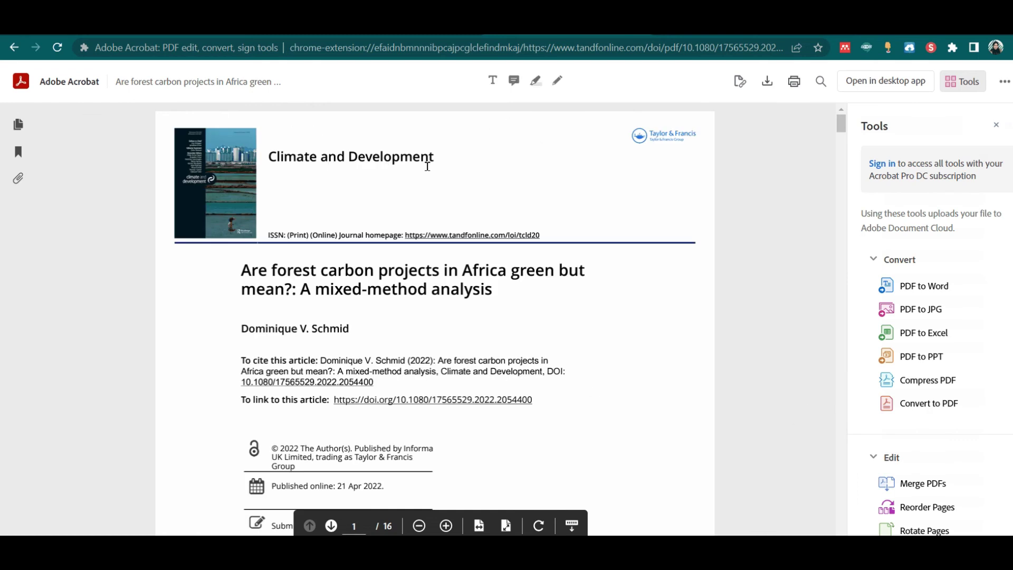
- Scroll through the forest carbon article PDF to the introduction on page 2
{"action": "scroll", "coordinate": [515, 382], "scroll_direction": "down", "scroll_amount": 8}
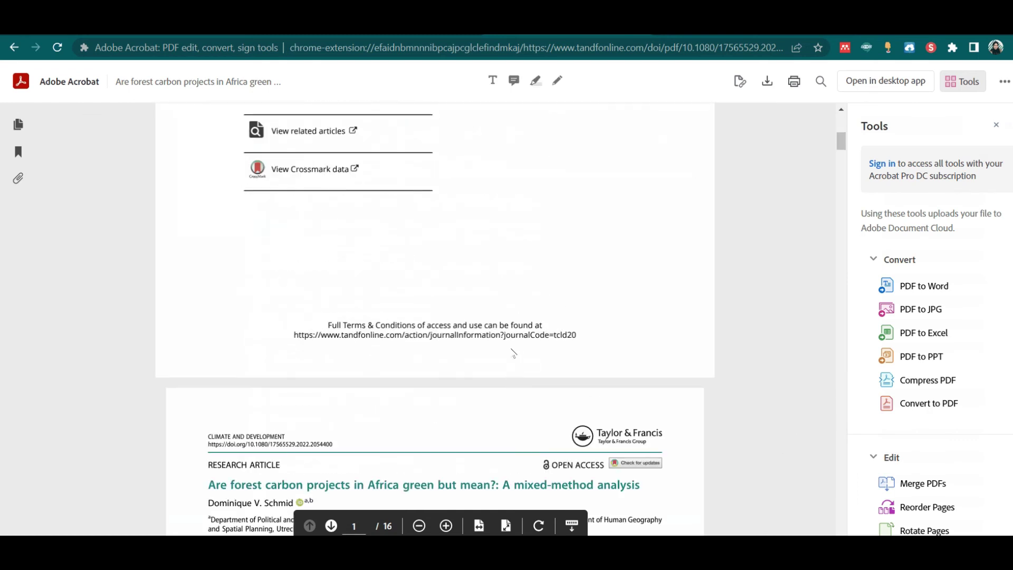
{"action": "scroll", "coordinate": [512, 352], "scroll_direction": "down", "scroll_amount": 5}
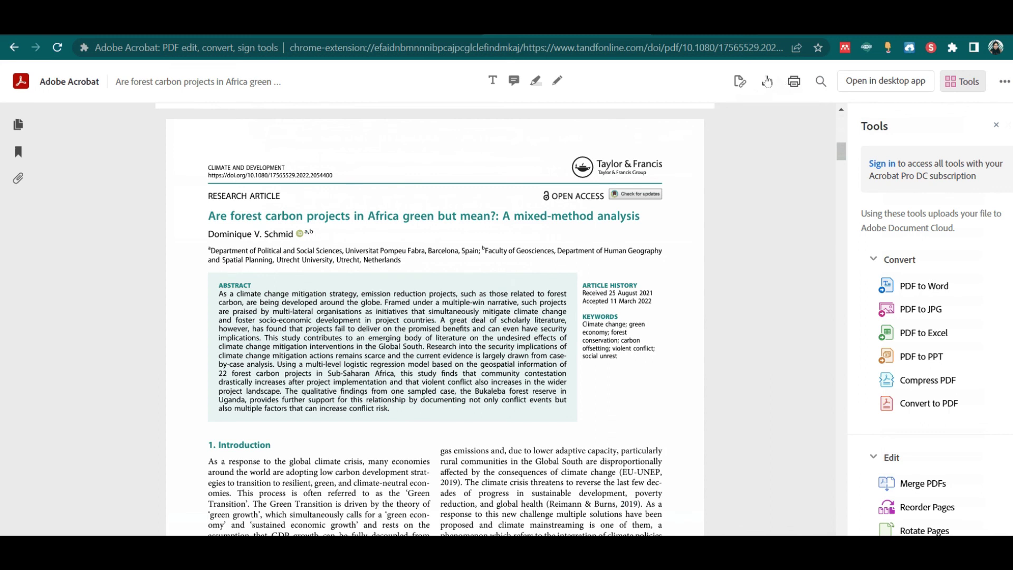
{"action": "scroll", "coordinate": [609, 366], "scroll_direction": "down", "scroll_amount": 1}
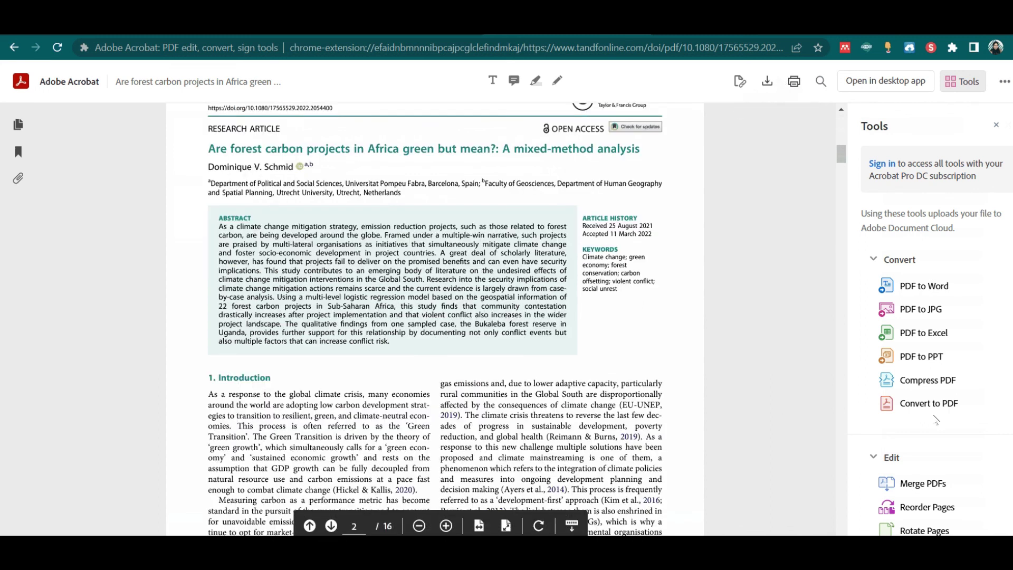